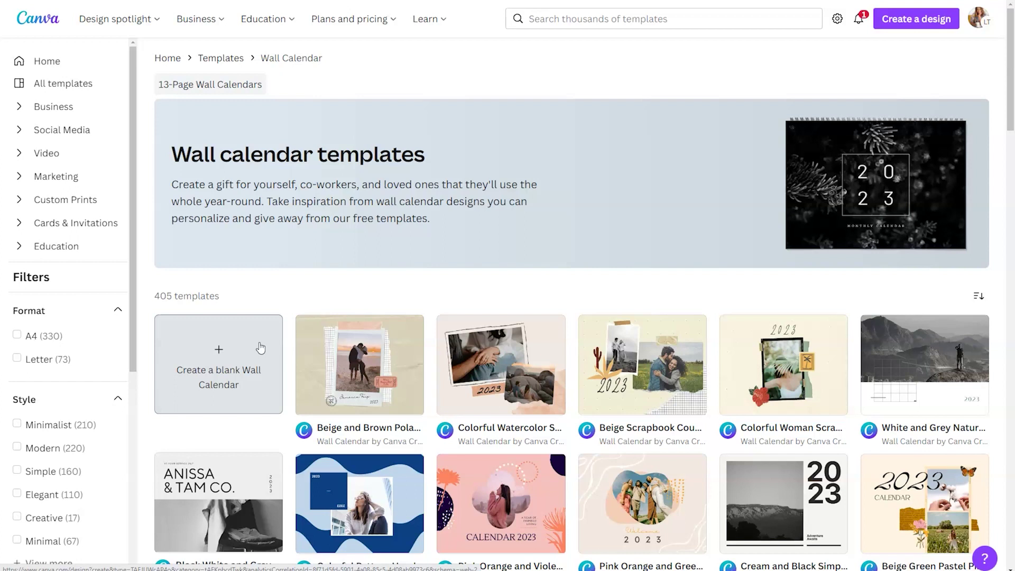
# Scroll the wall calendar gallery down and back up to find the Black and White Underwater template
pyautogui.scroll(-9, 260, 347)
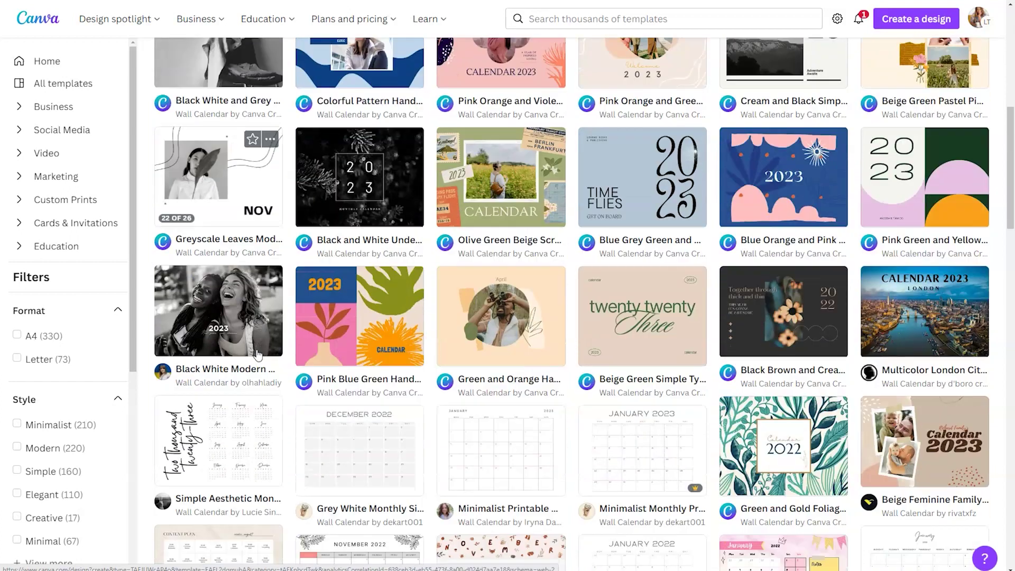
pyautogui.scroll(-4, 258, 354)
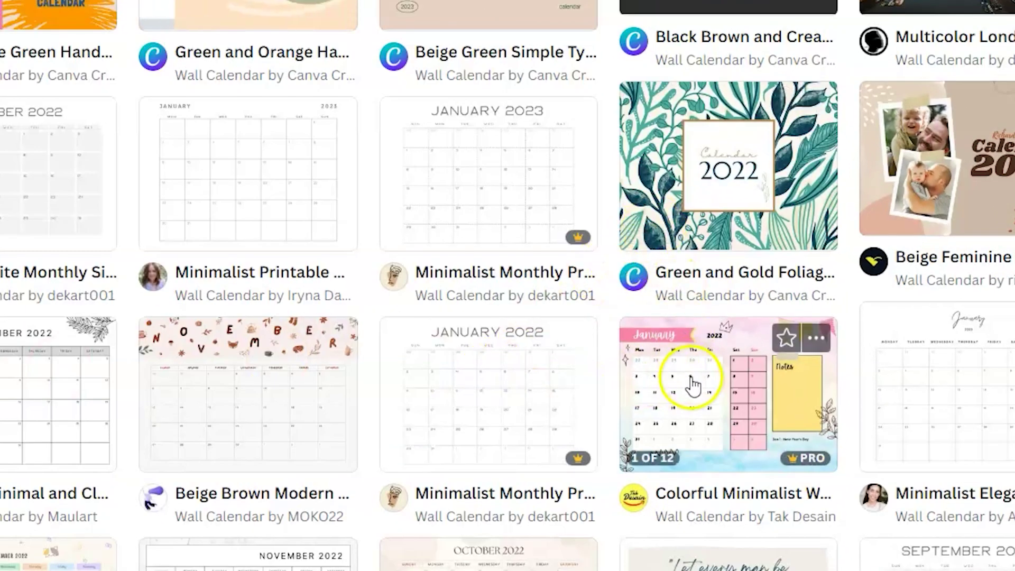
pyautogui.scroll(3, 681, 383)
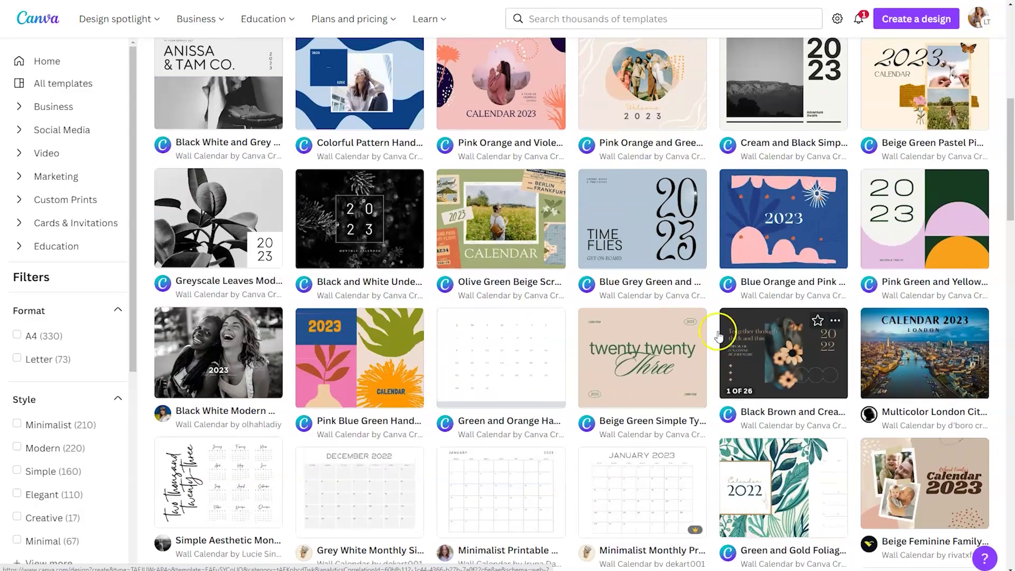
# Open the Black and White Underwater calendar template and browse photo library results for 'mountains'
pyautogui.click(375, 254)
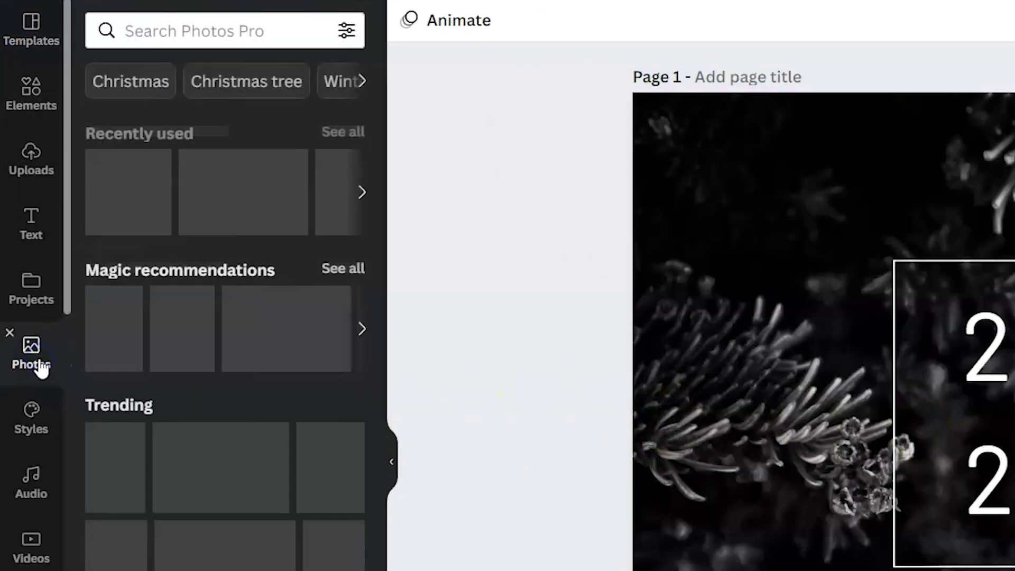
pyautogui.click(207, 39)
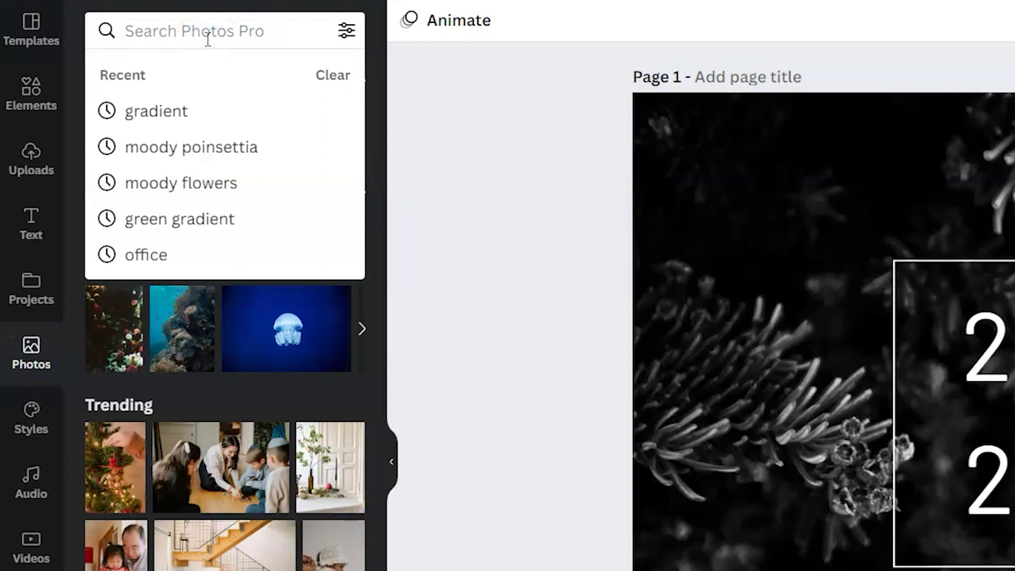
pyautogui.write('mountai')
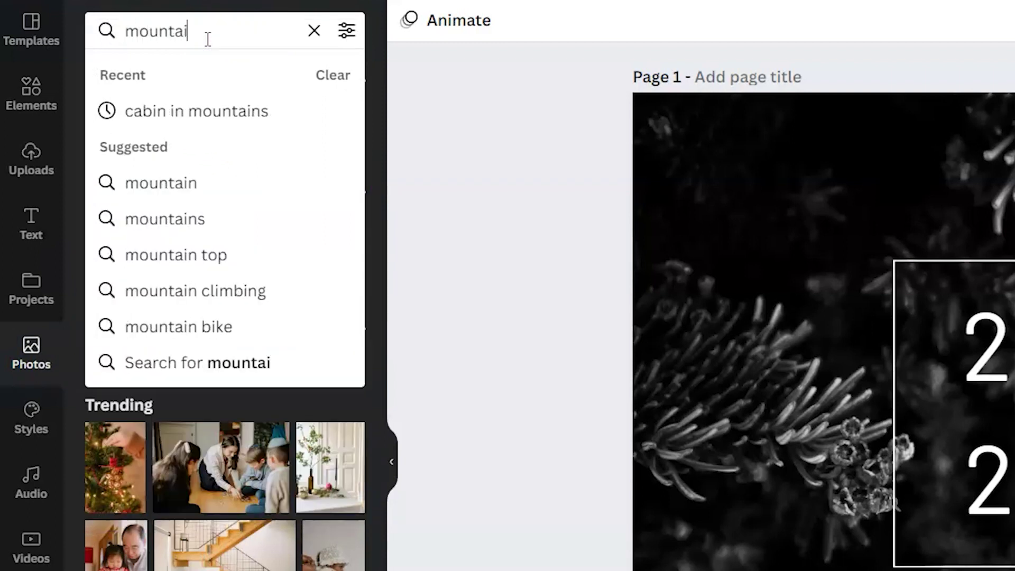
pyautogui.write('ns')
pyautogui.press('Return')
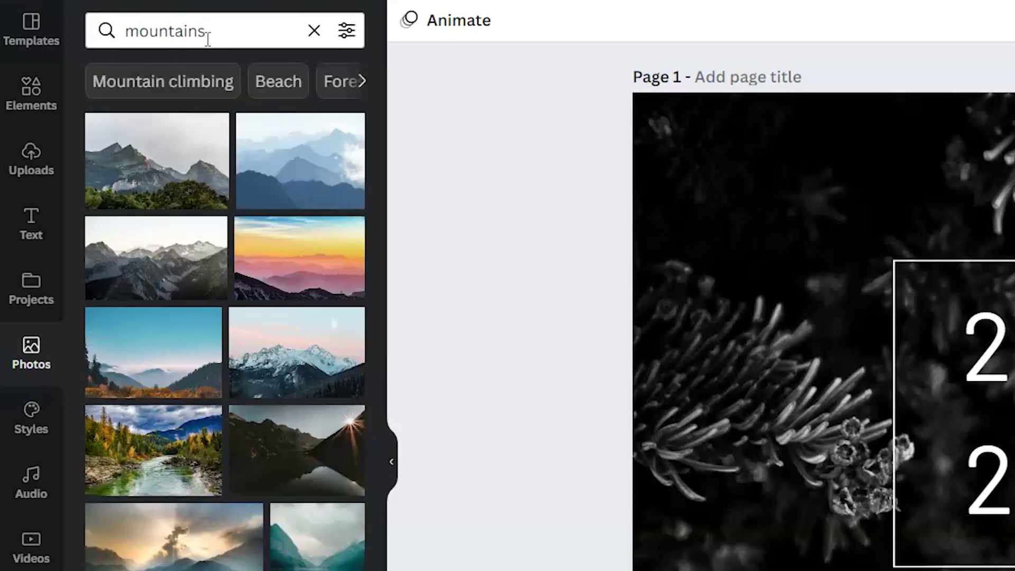
pyautogui.scroll(-10, 281, 550)
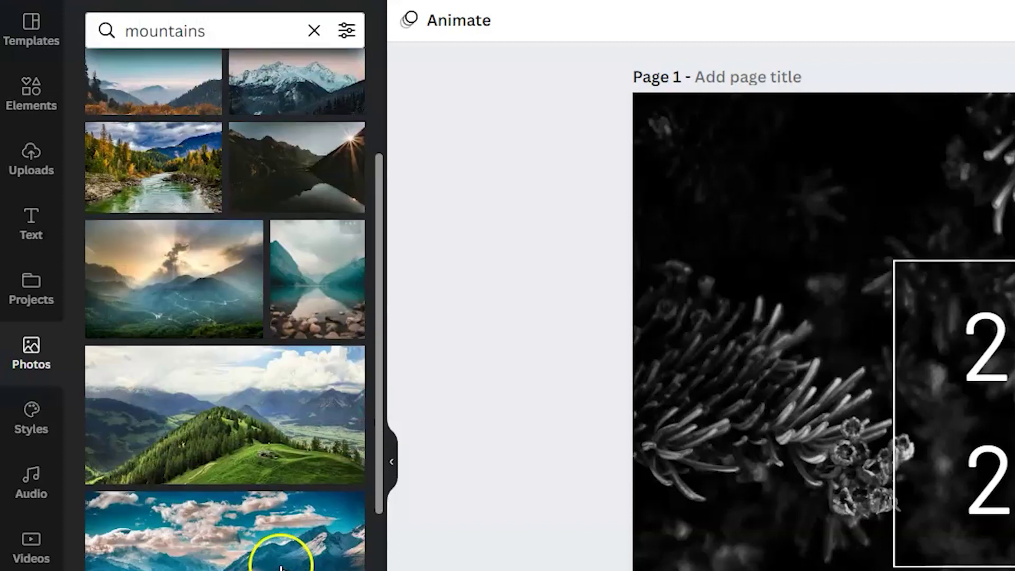
pyautogui.scroll(-12, 281, 565)
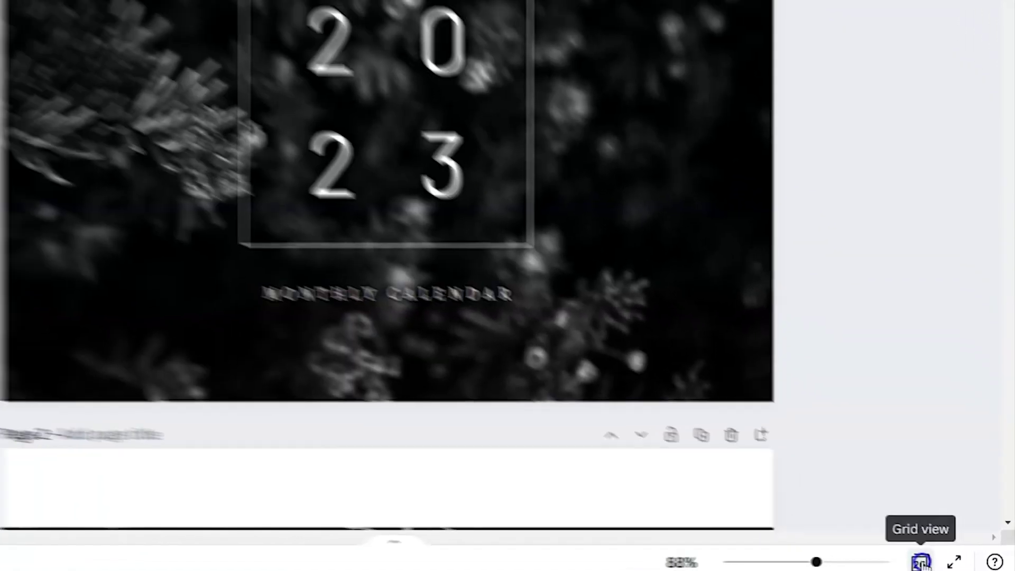
pyautogui.click(914, 561)
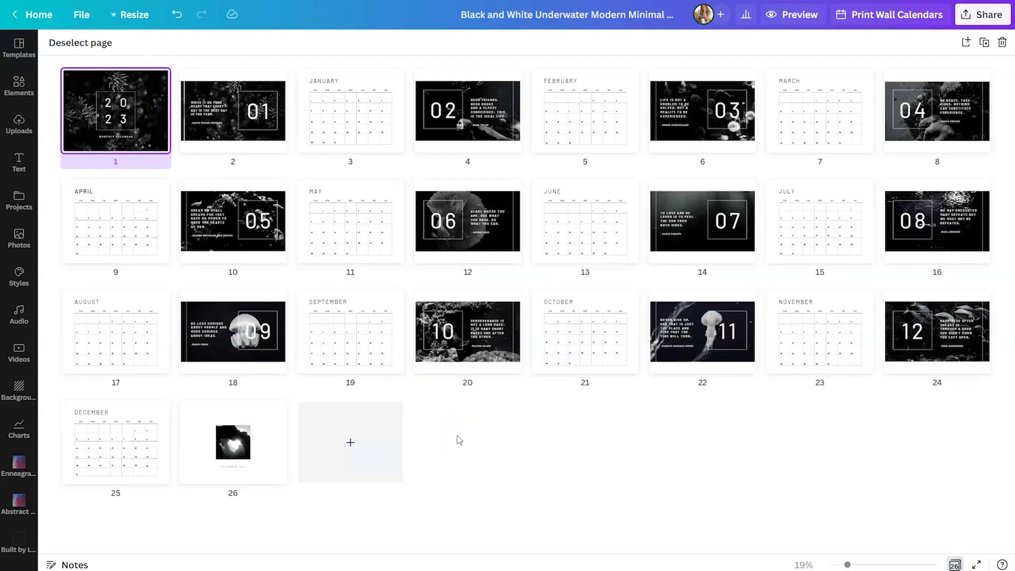
pyautogui.click(241, 221)
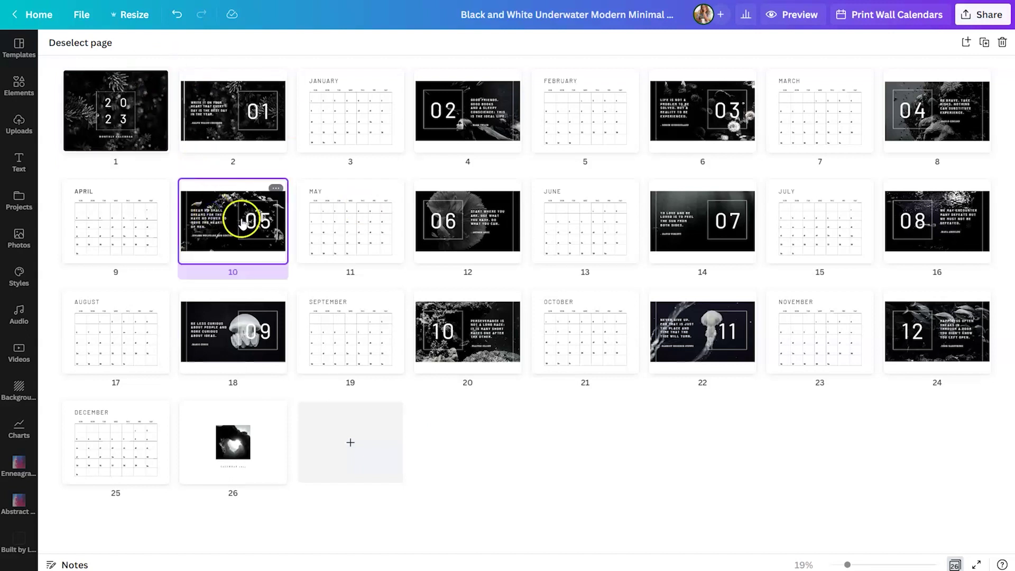
pyautogui.moveTo(241, 221); pyautogui.dragTo(212, 225)
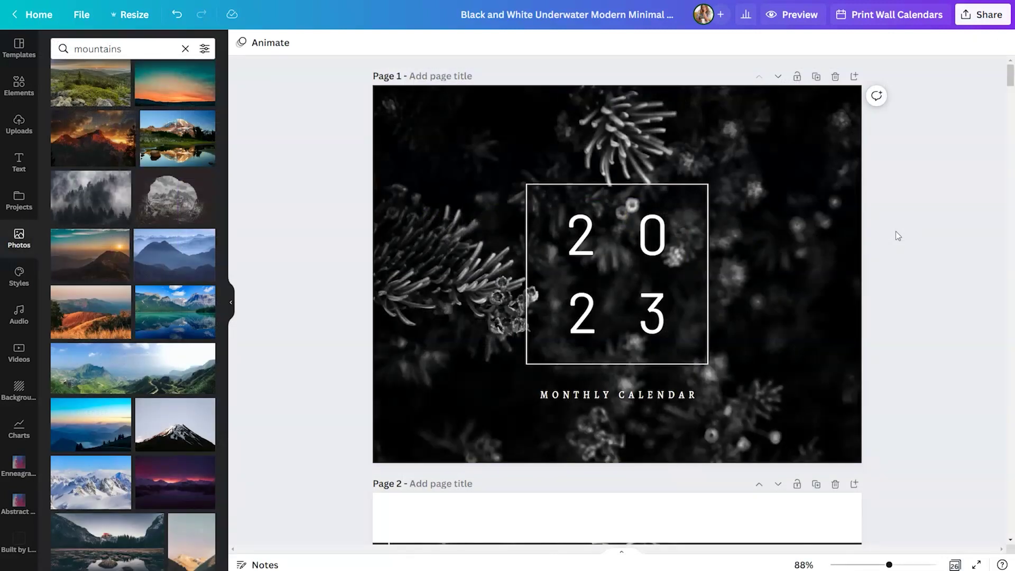
# Page through the full-screen calendar preview from January to the August spread, then exit it
pyautogui.click(807, 14)
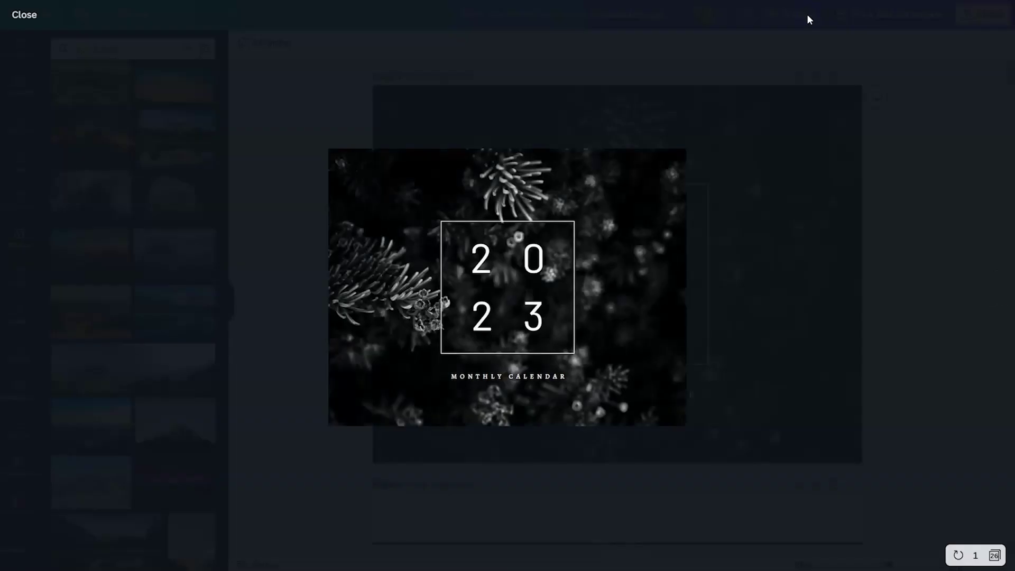
pyautogui.press('Right')
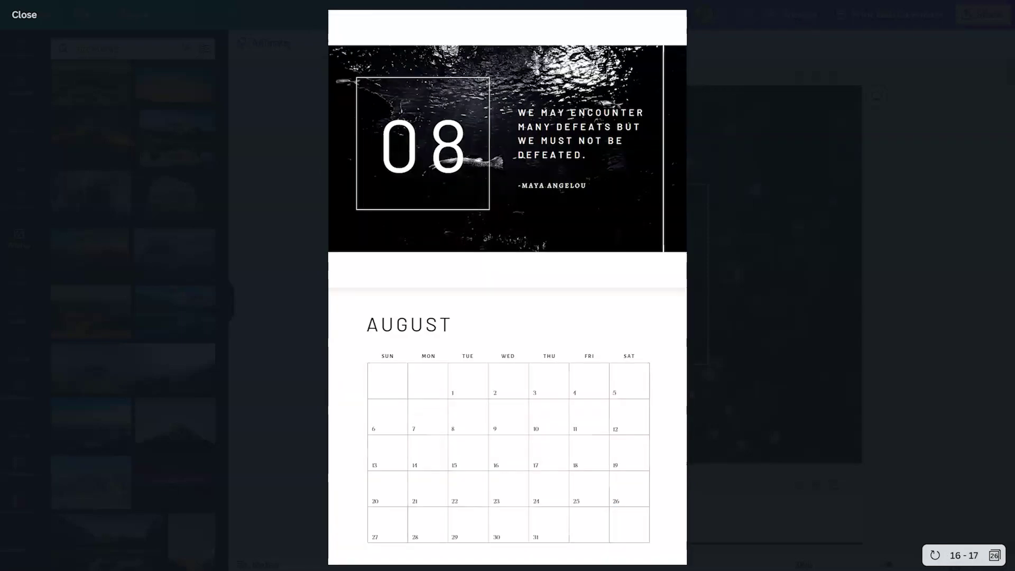
pyautogui.click(31, 23)
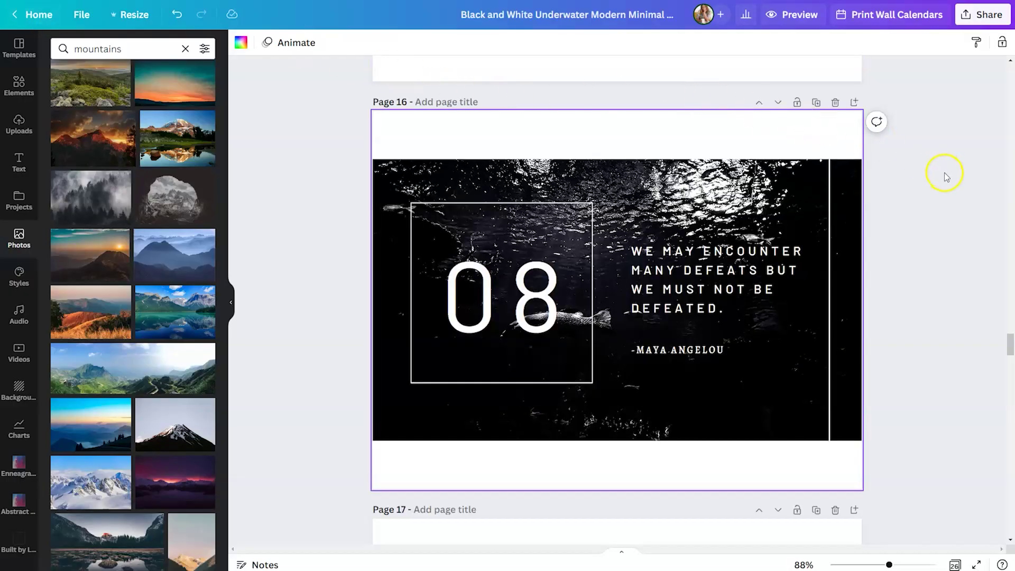
# Return to page 1 and replace the design title with '2023 Calendar'
pyautogui.scroll(20, 946, 176)
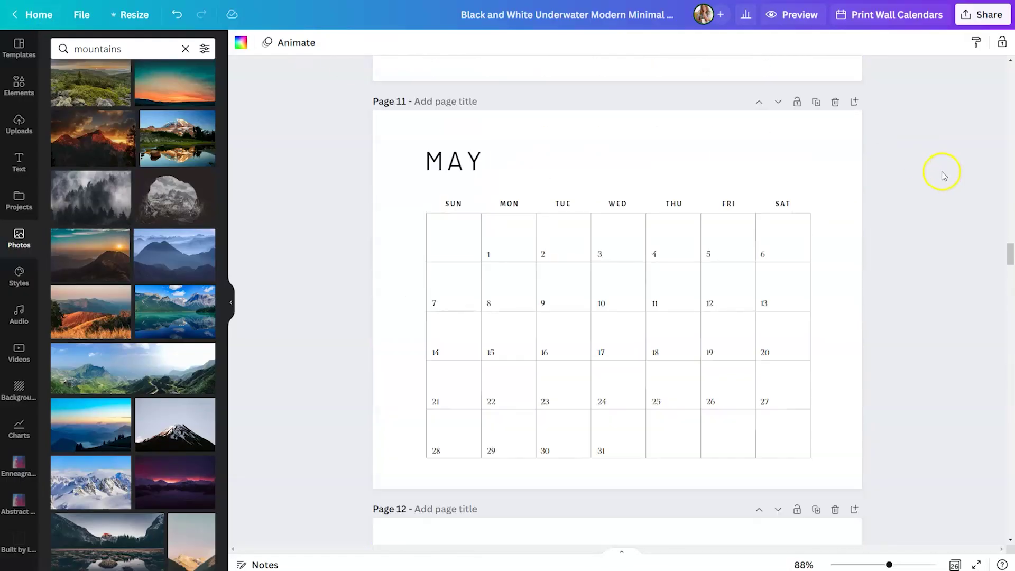
pyautogui.scroll(20, 943, 175)
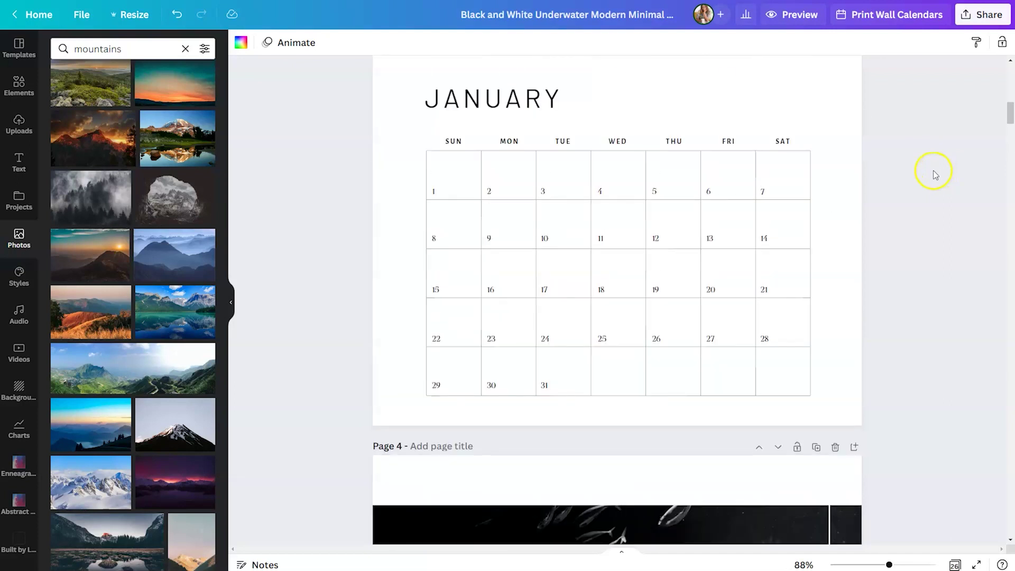
pyautogui.scroll(15, 930, 169)
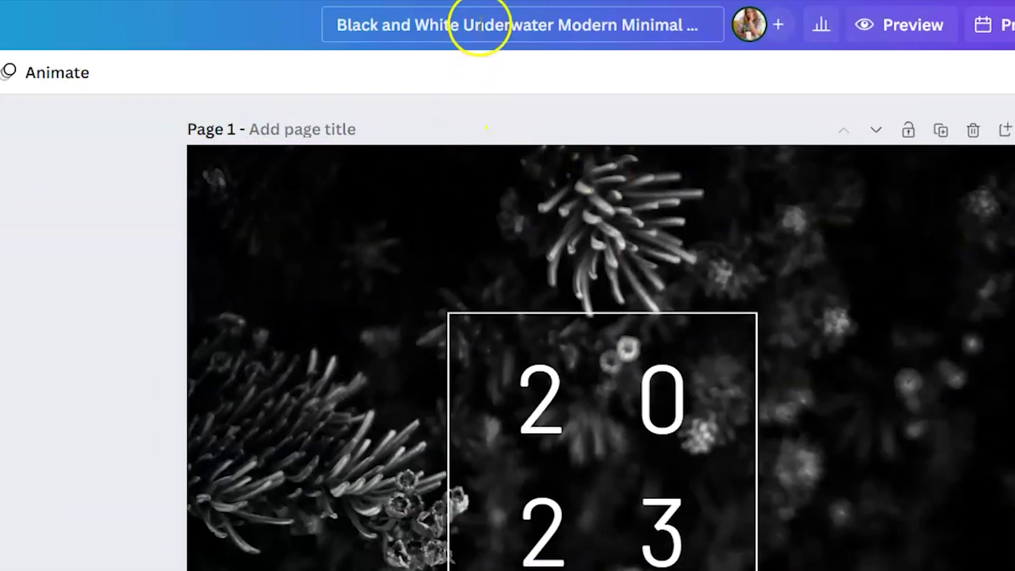
pyautogui.tripleClick(479, 25)
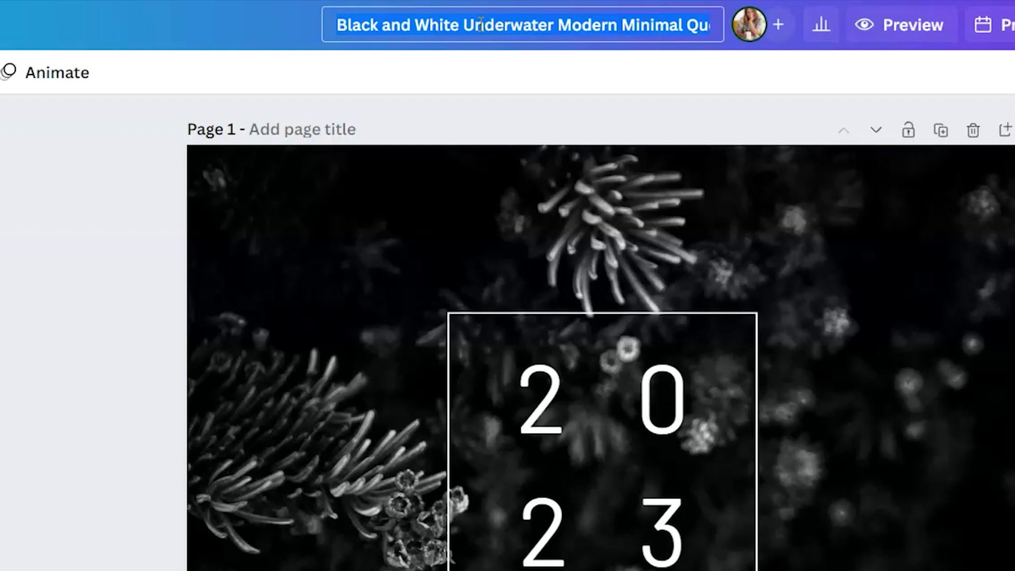
pyautogui.write('2023')
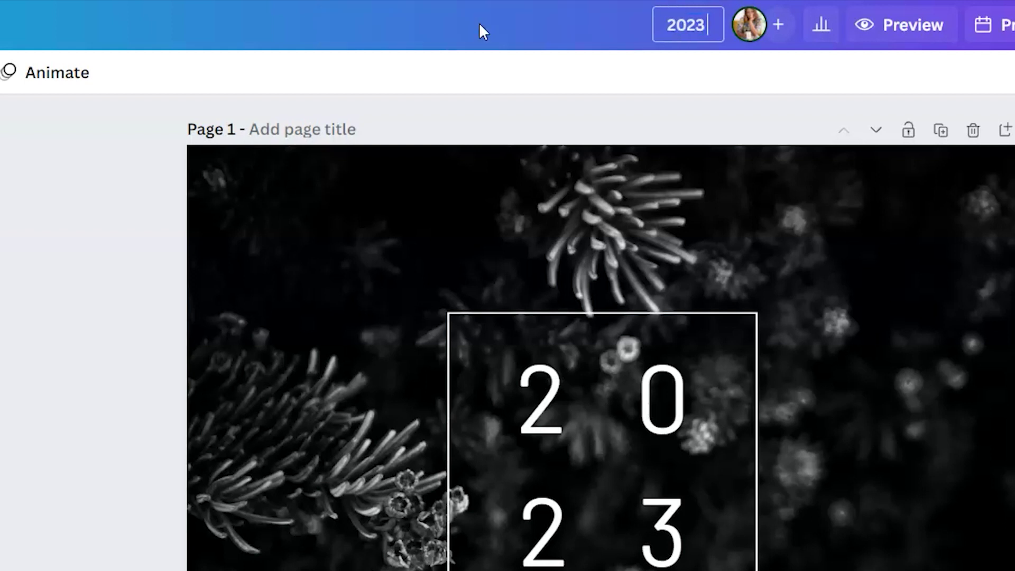
pyautogui.write(' Calen')
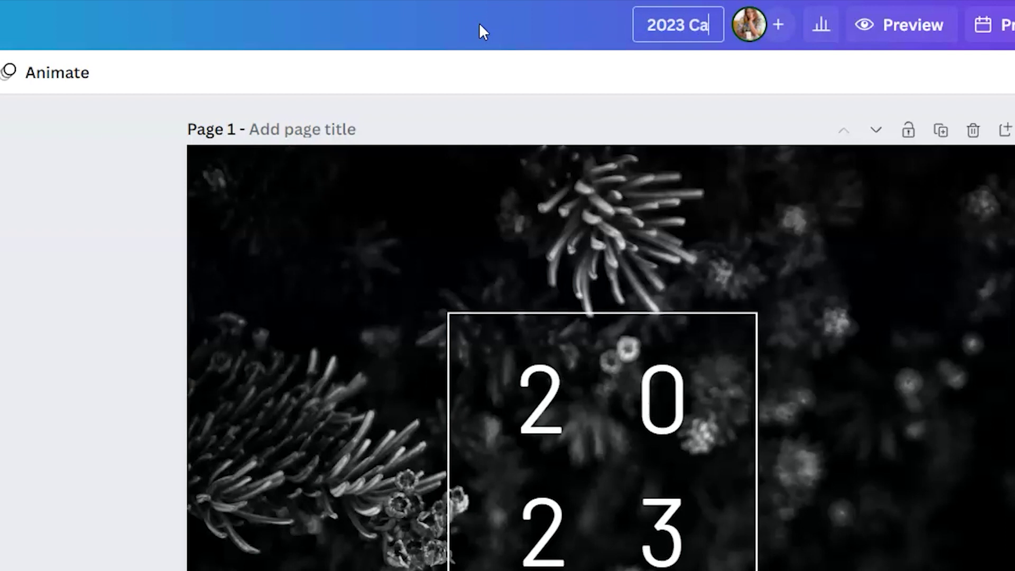
pyautogui.write('dar')
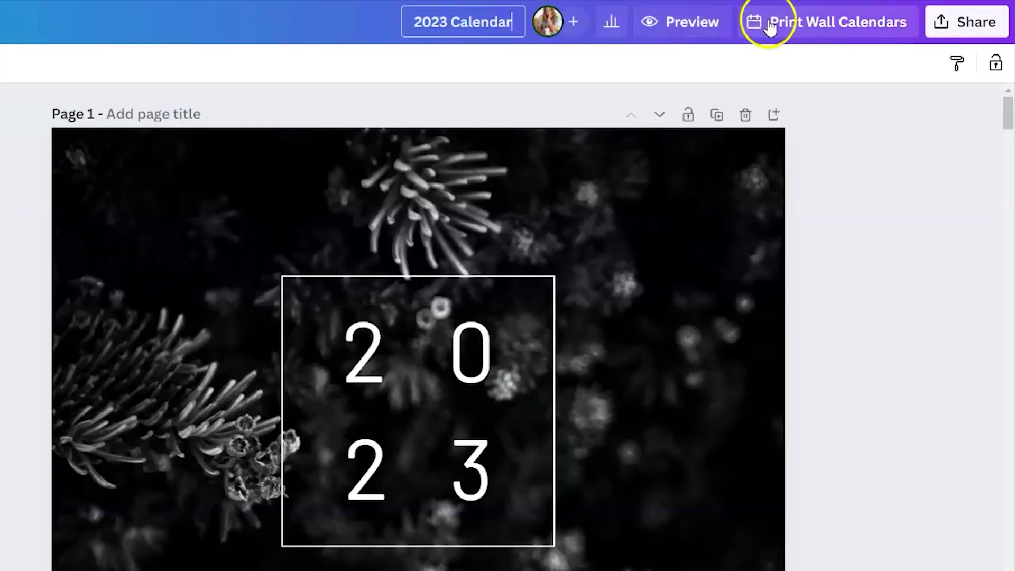
# Confirm the '2023 Calendar' title, glance at Print Wall Calendars, then bring up the share options
pyautogui.click(792, 33)
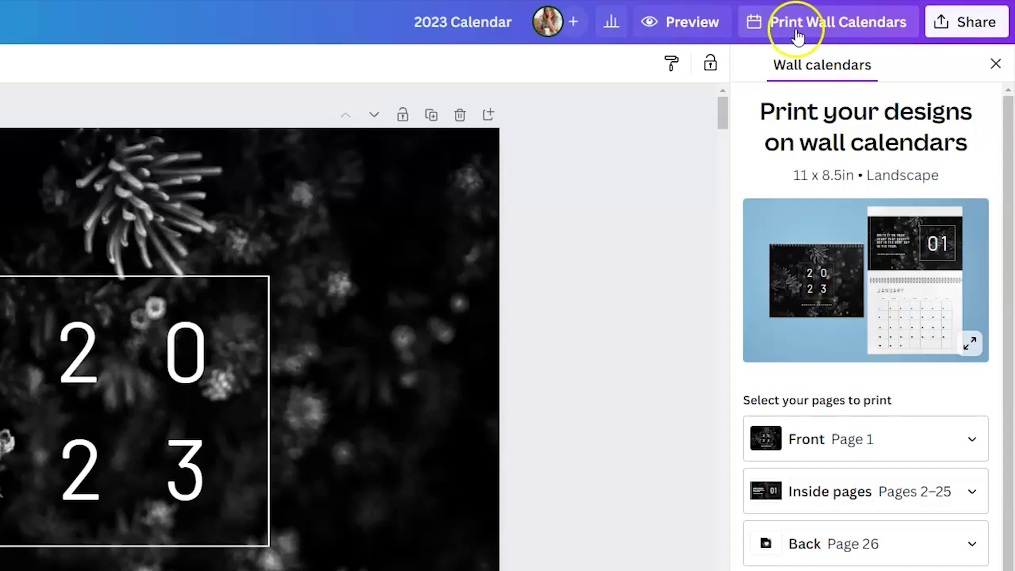
pyautogui.click(941, 23)
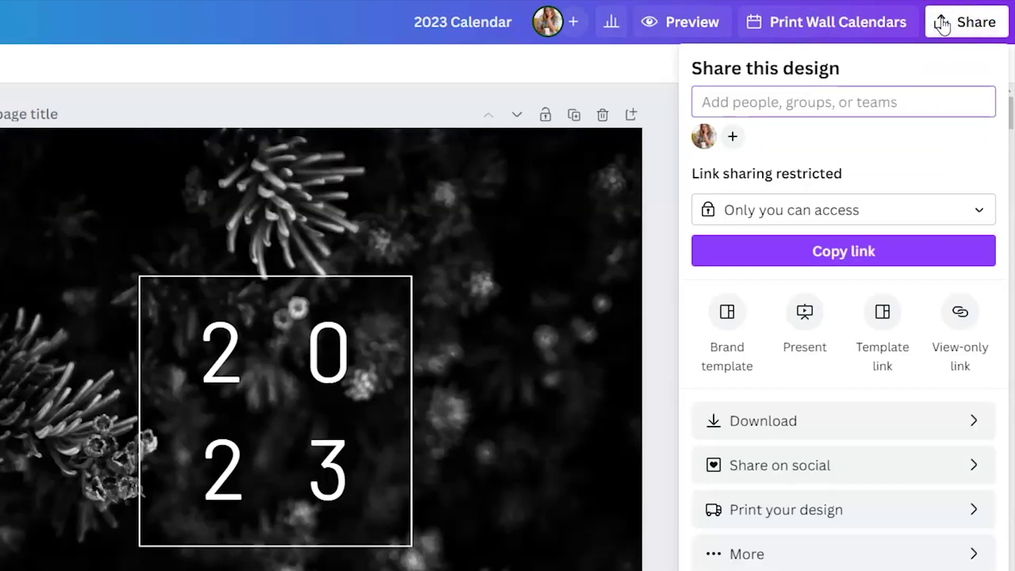
# Set the download to PDF Print with RGB colour profile and crop marks off, then go back
pyautogui.click(934, 423)
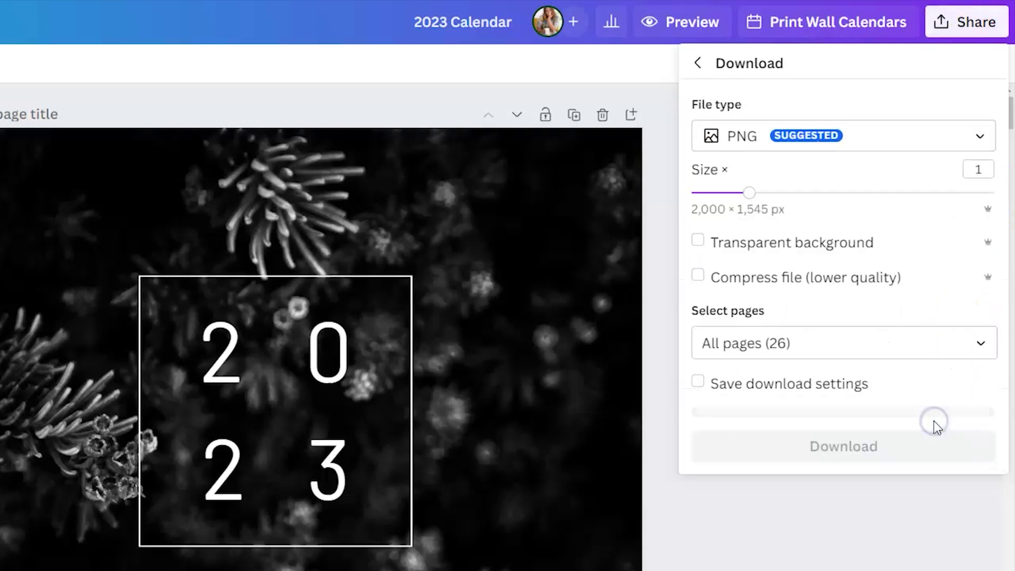
pyautogui.click(953, 142)
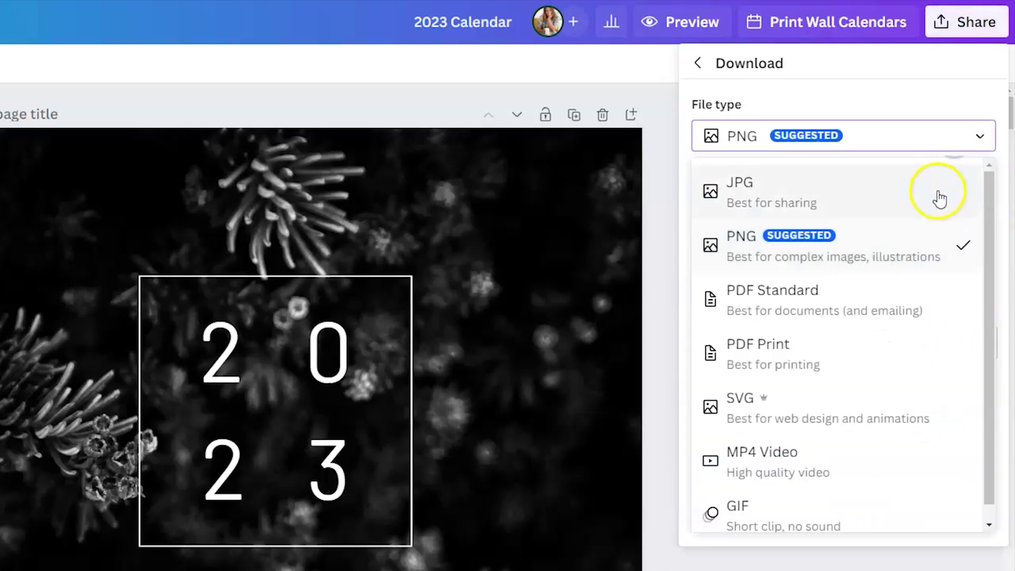
pyautogui.click(868, 355)
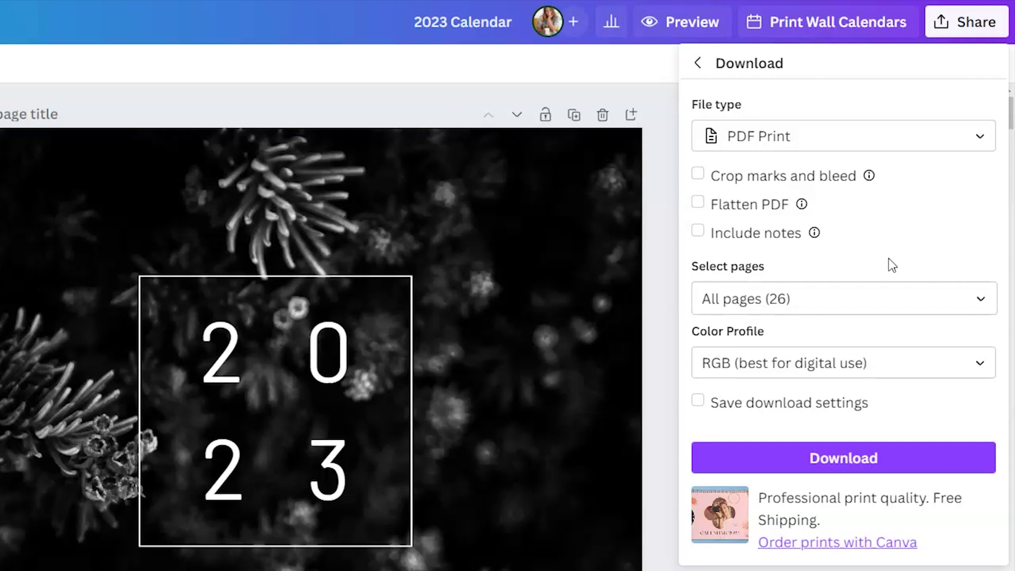
pyautogui.click(745, 174)
pyautogui.click(845, 363)
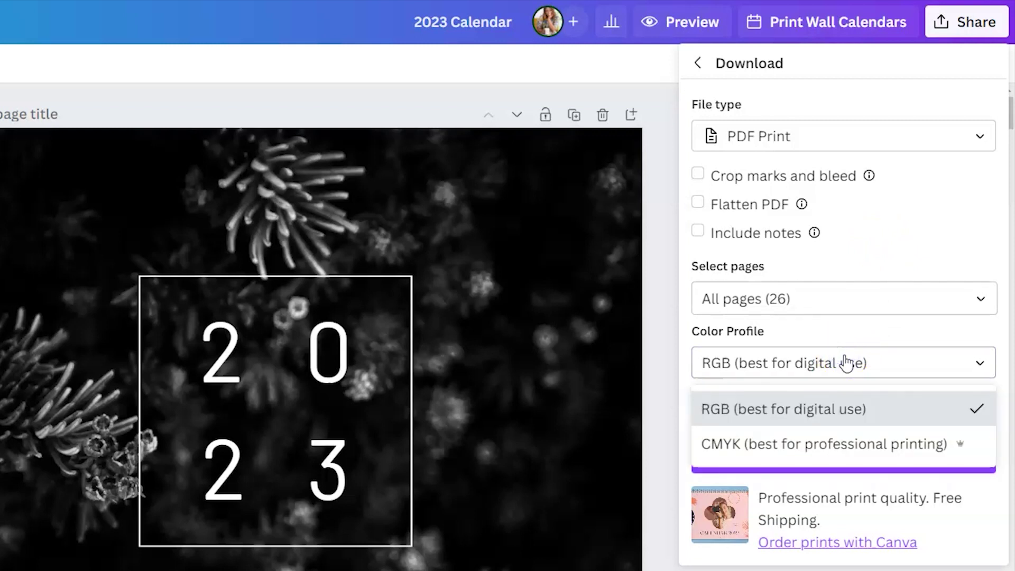
pyautogui.click(902, 253)
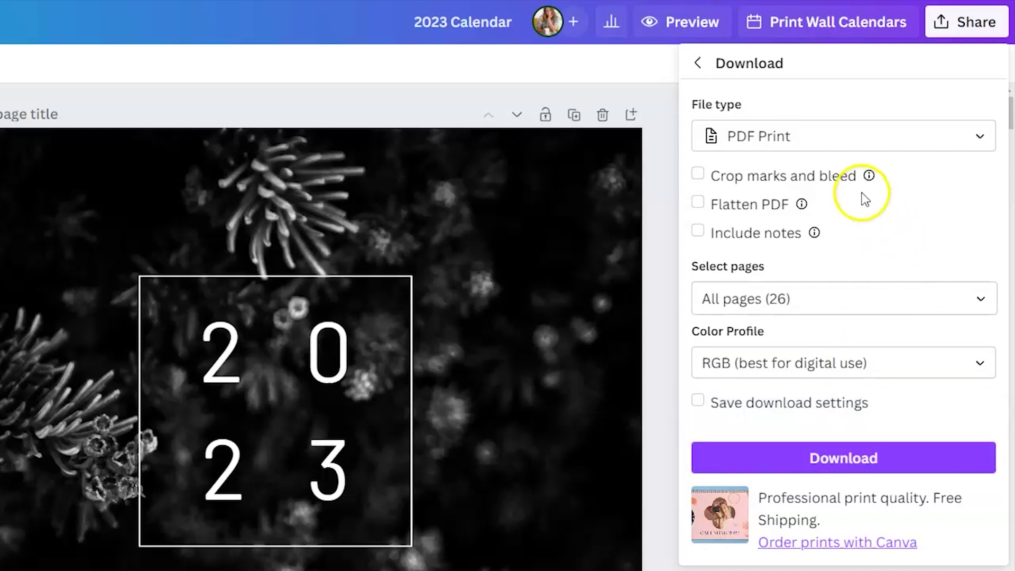
pyautogui.click(838, 190)
pyautogui.click(897, 247)
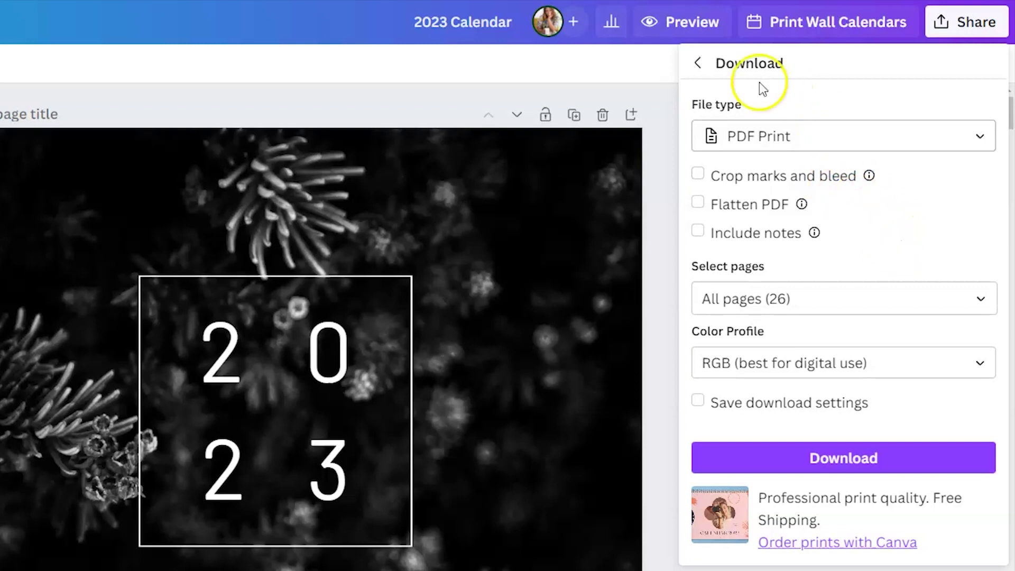
pyautogui.click(699, 63)
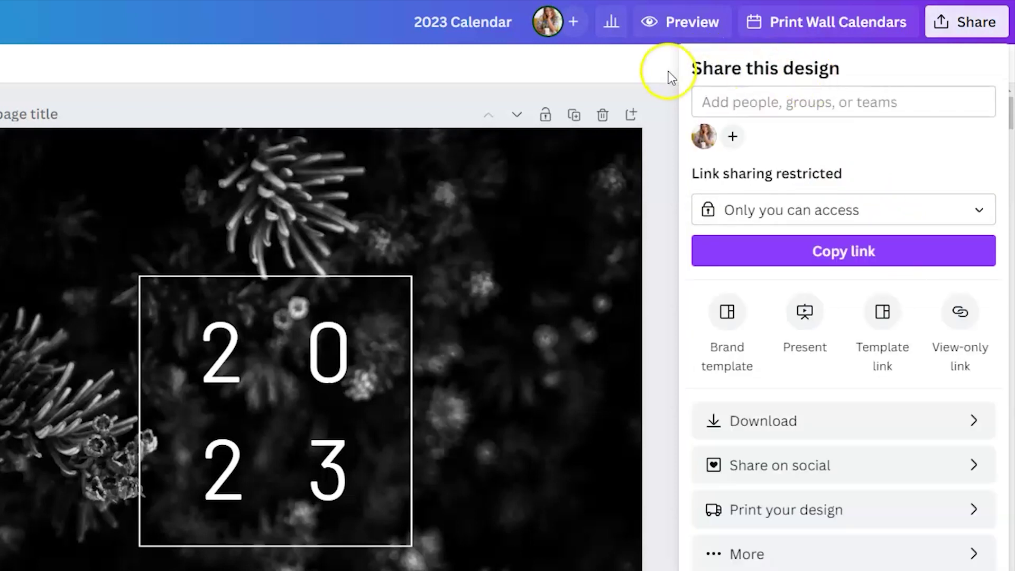
# Compare bulk wall calendar prices, keep a quantity of 1 at $24.50, and continue
pyautogui.click(829, 20)
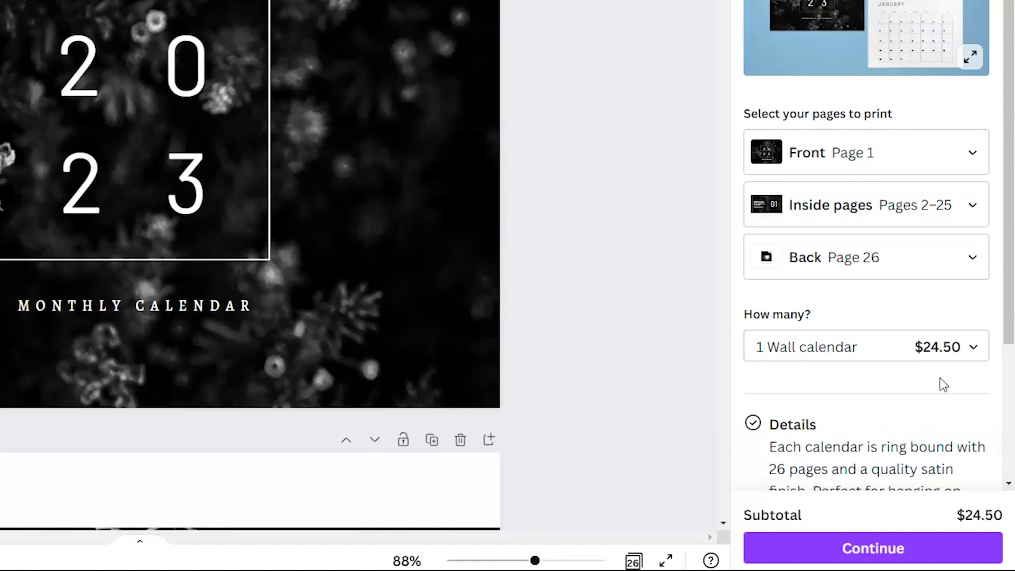
pyautogui.scroll(-3, 943, 384)
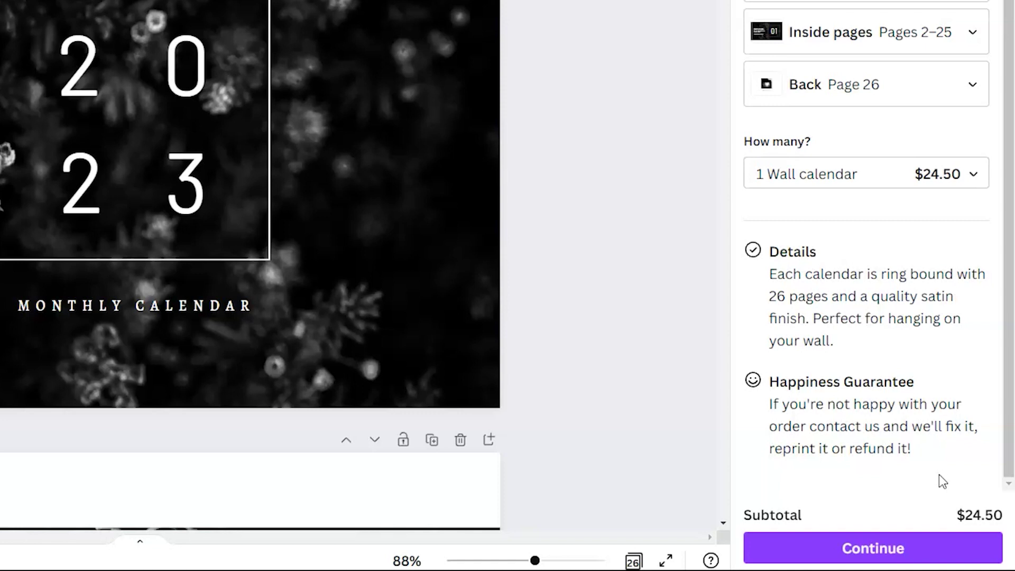
pyautogui.click(855, 179)
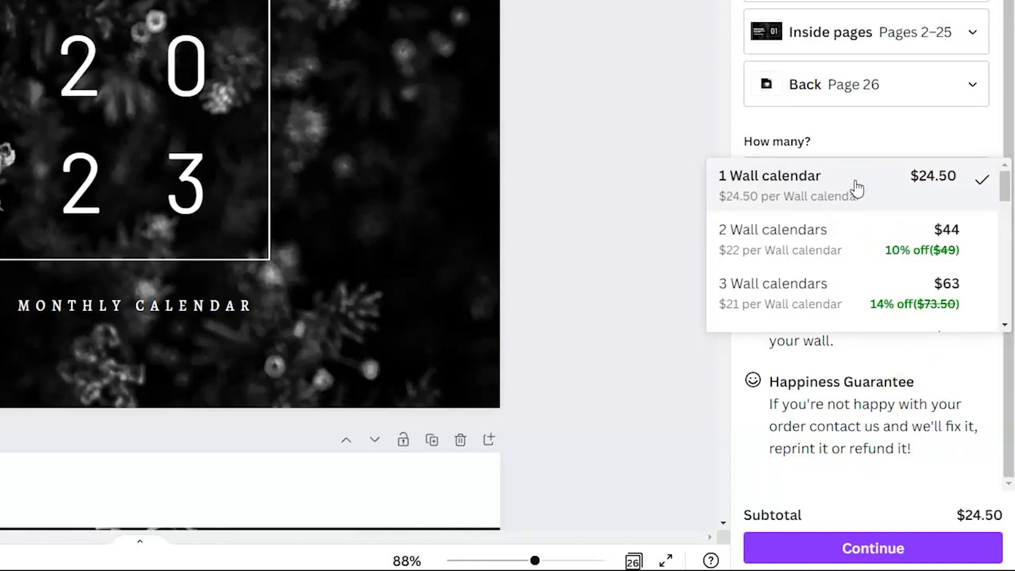
pyautogui.scroll(-10, 856, 188)
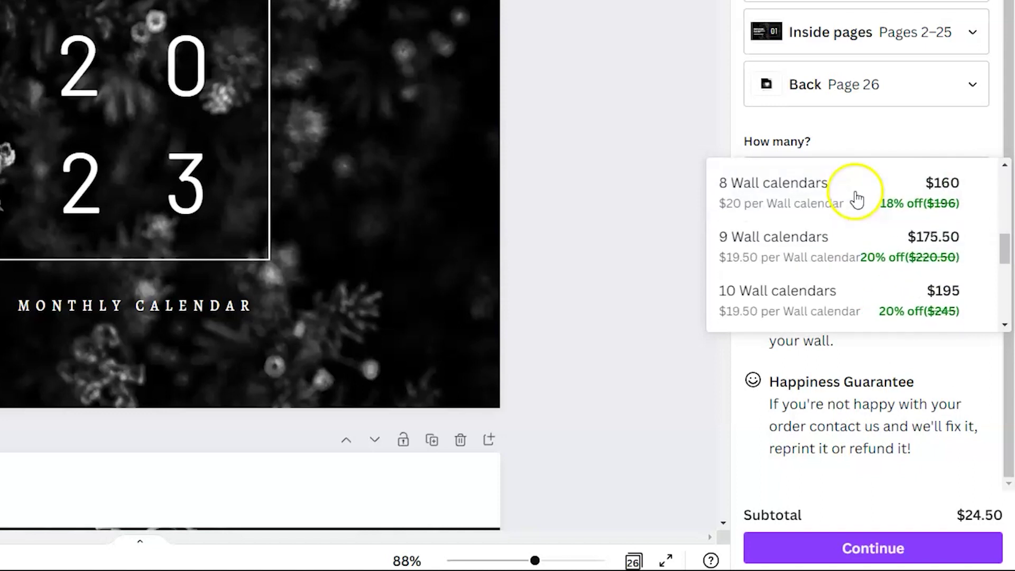
pyautogui.scroll(-3, 855, 198)
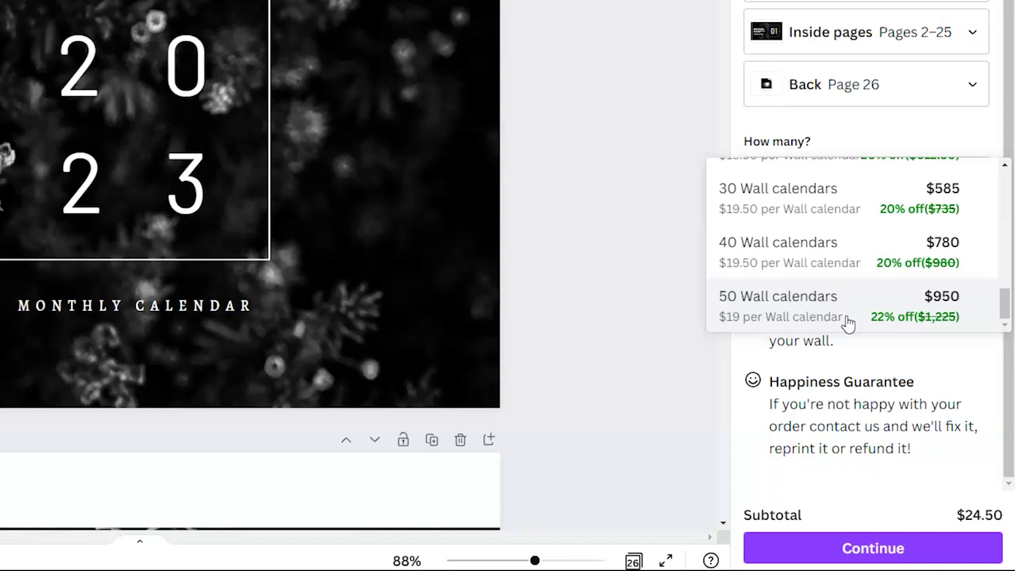
pyautogui.scroll(13, 847, 322)
pyautogui.scroll(-1, 843, 324)
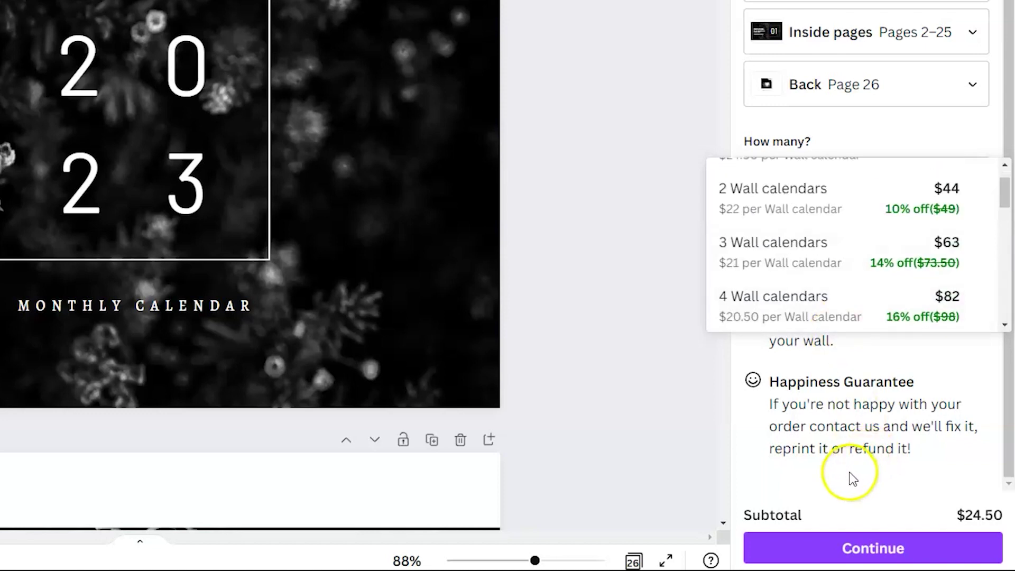
pyautogui.click(851, 475)
pyautogui.click(868, 544)
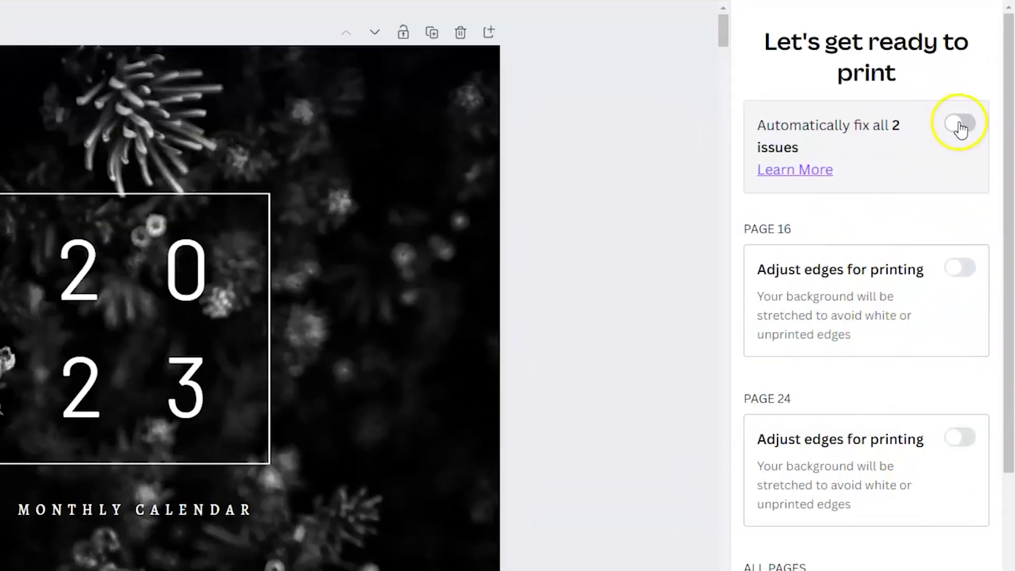
# Turn on automatic fixing of both edge issues on pages 16 and 24
pyautogui.click(972, 135)
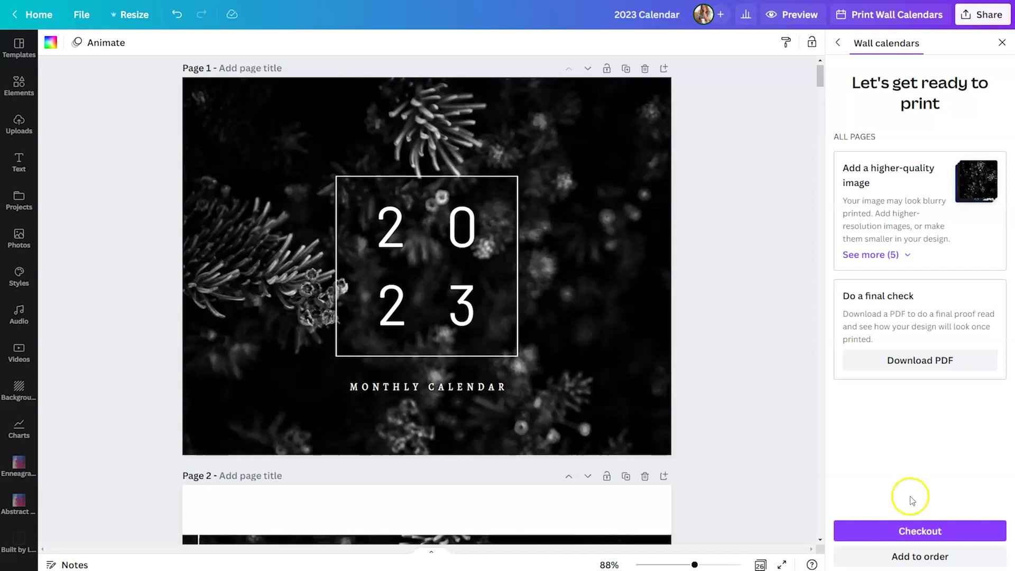
# Proceed to checkout for the printed wall calendar order
pyautogui.click(903, 529)
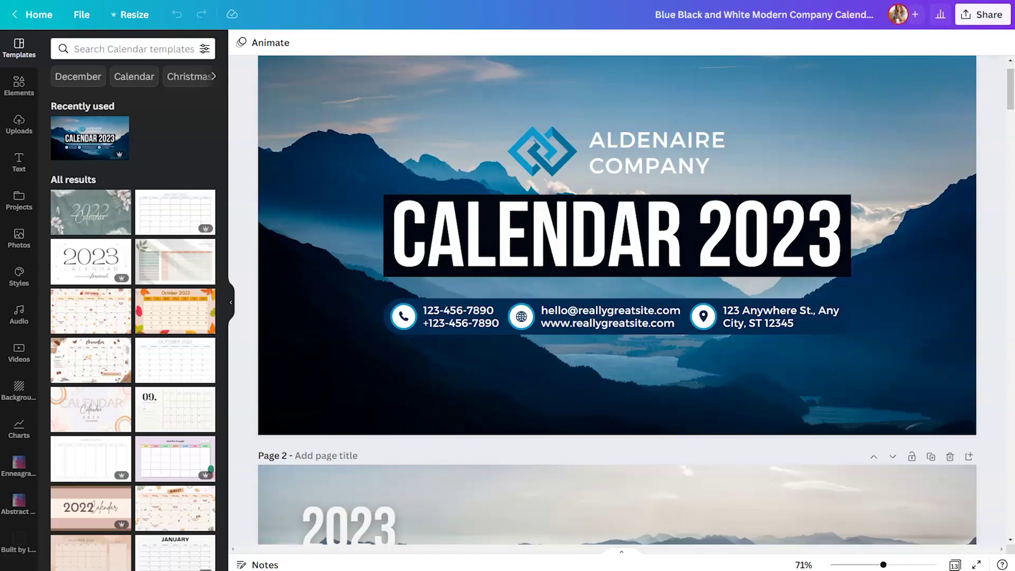
pyautogui.scroll(-7, 1008, 270)
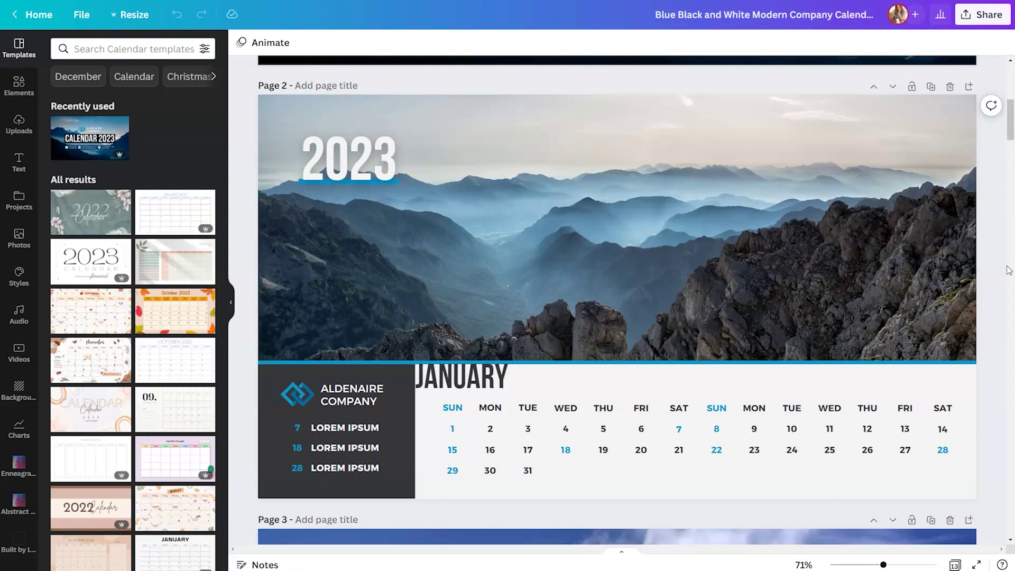
pyautogui.scroll(-9, 1008, 271)
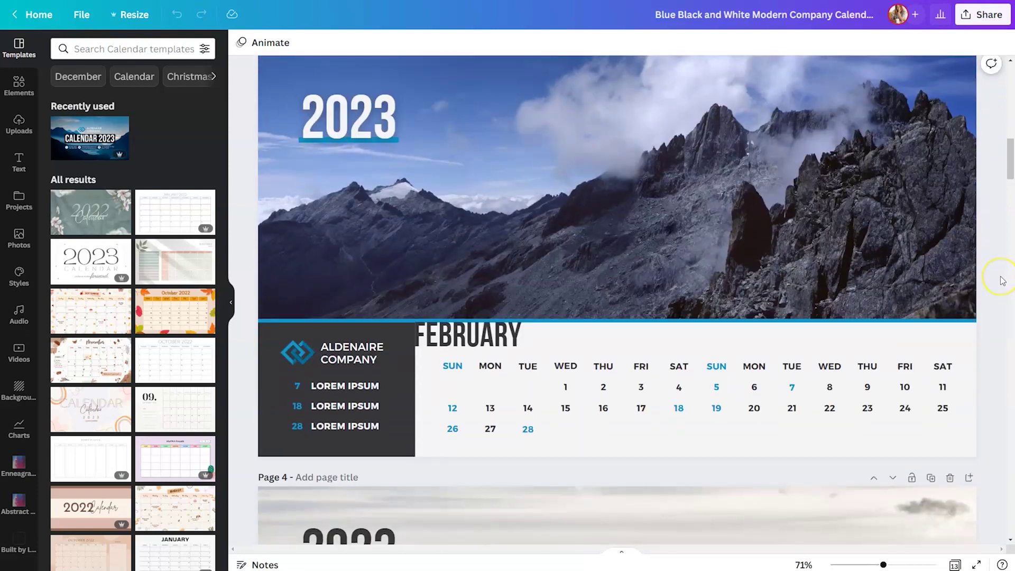